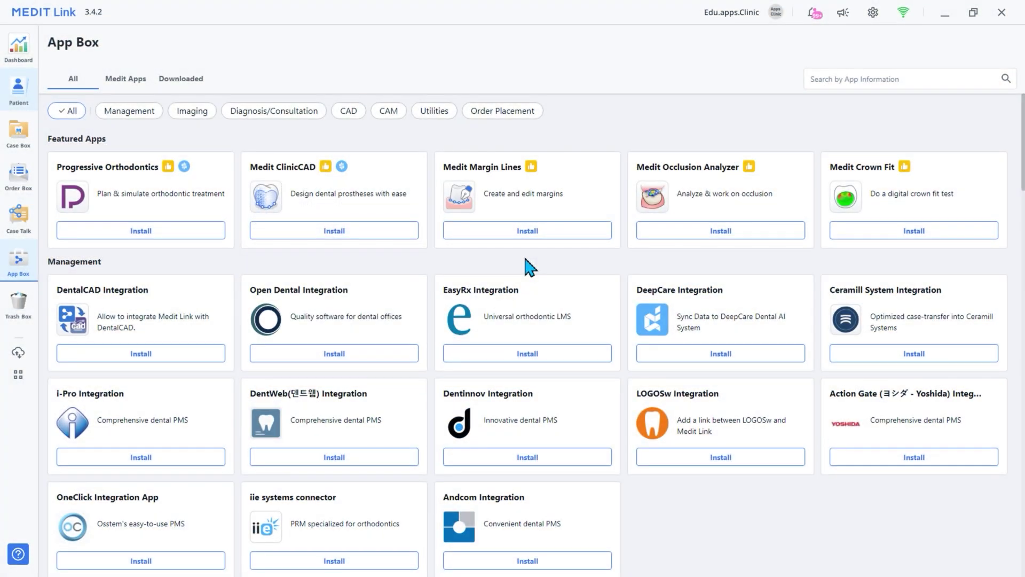
Install the Medit ClinicCAD app from the App Box featured apps
click(397, 233)
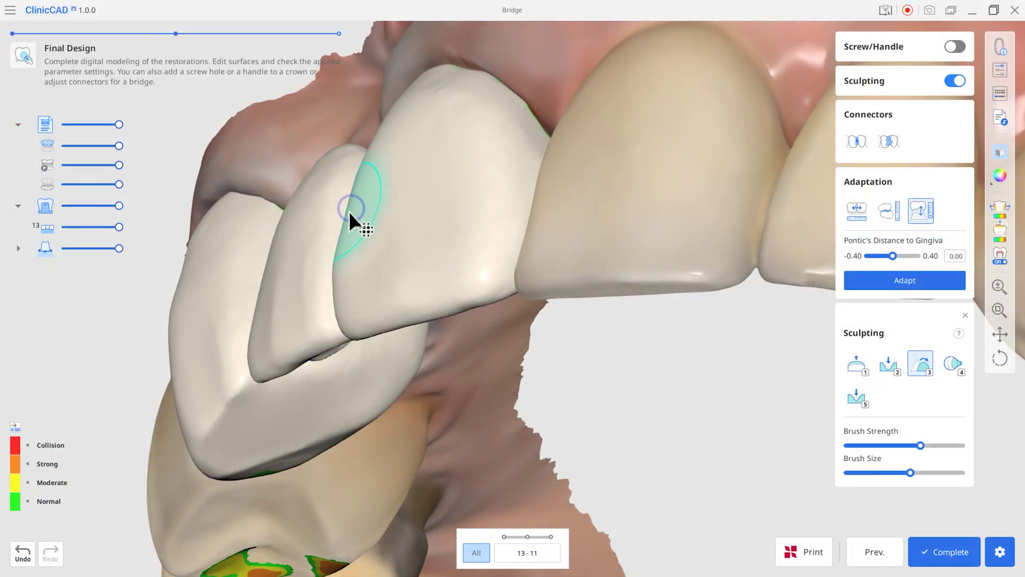
Select sculpting brush 1 for the bridge in the Sculpting panel
click(857, 368)
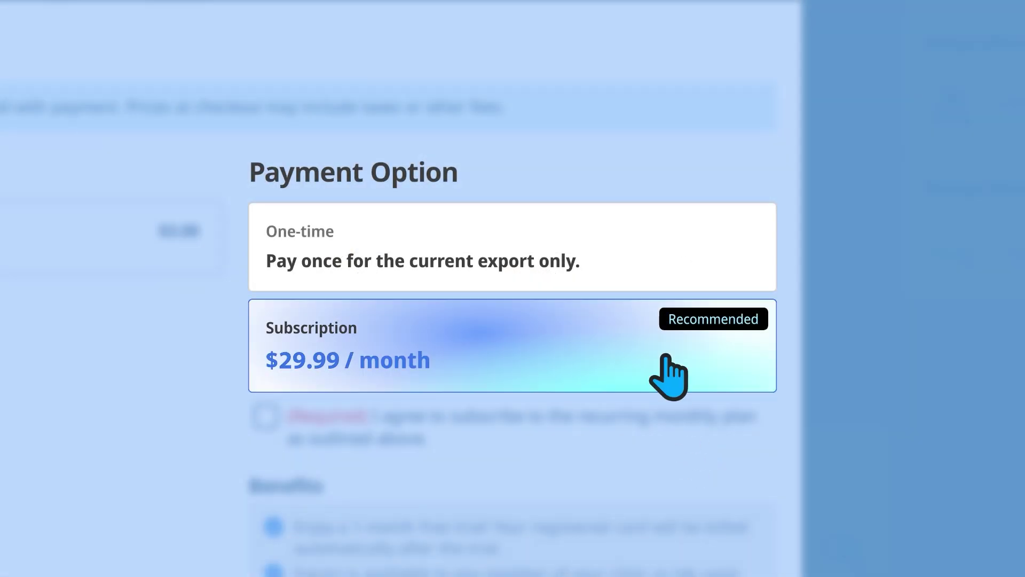
Look at One-Time, then pick the $29.99/month Subscription and tick the required agreement
click(650, 252)
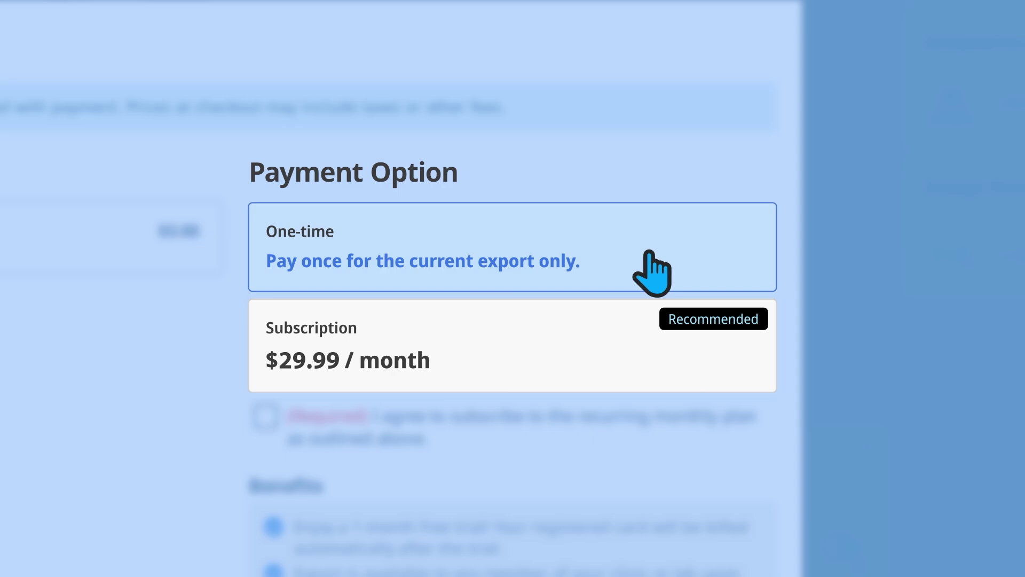
click(644, 357)
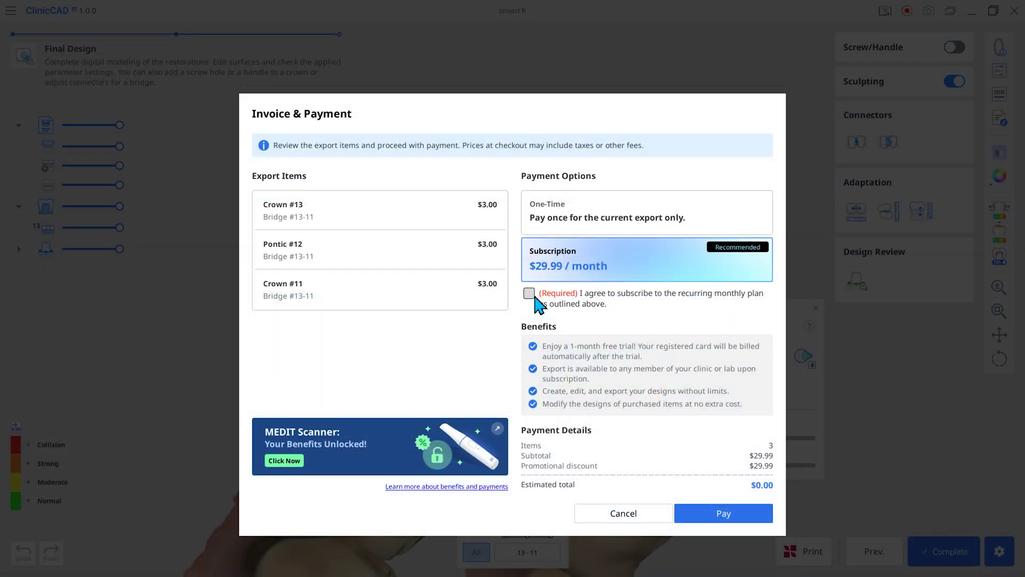
click(533, 295)
Subscribe to ClinicCAD by entering the cardholder name, card number, expiry and CVC
click(730, 519)
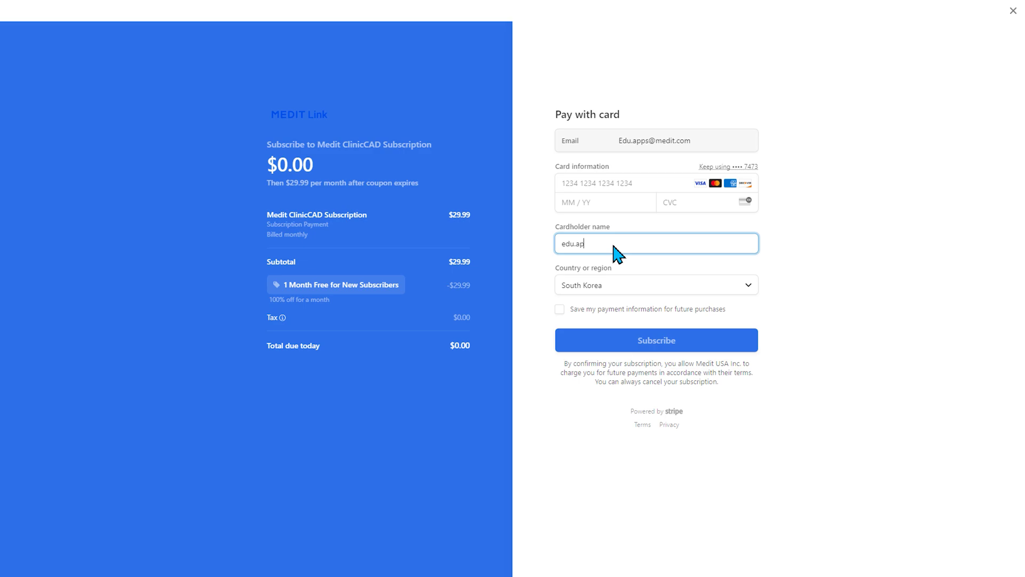
text(ps)
click(584, 188)
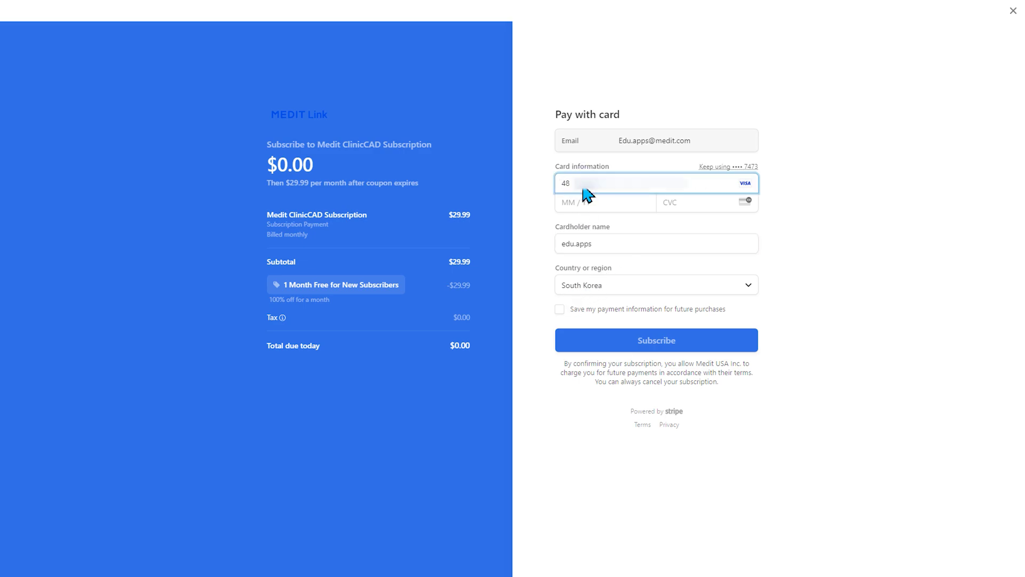
click(603, 202)
text(11)
click(692, 203)
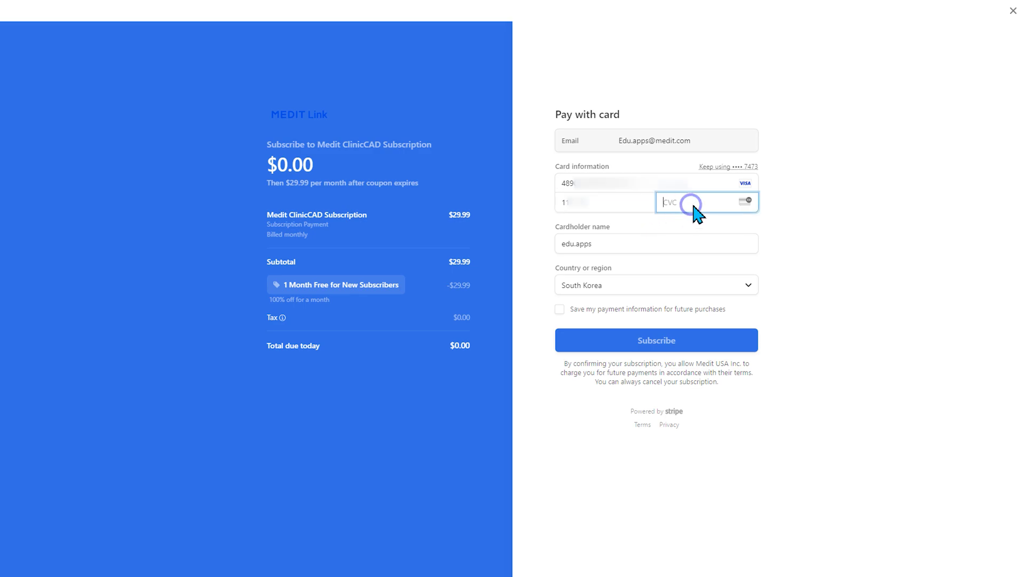
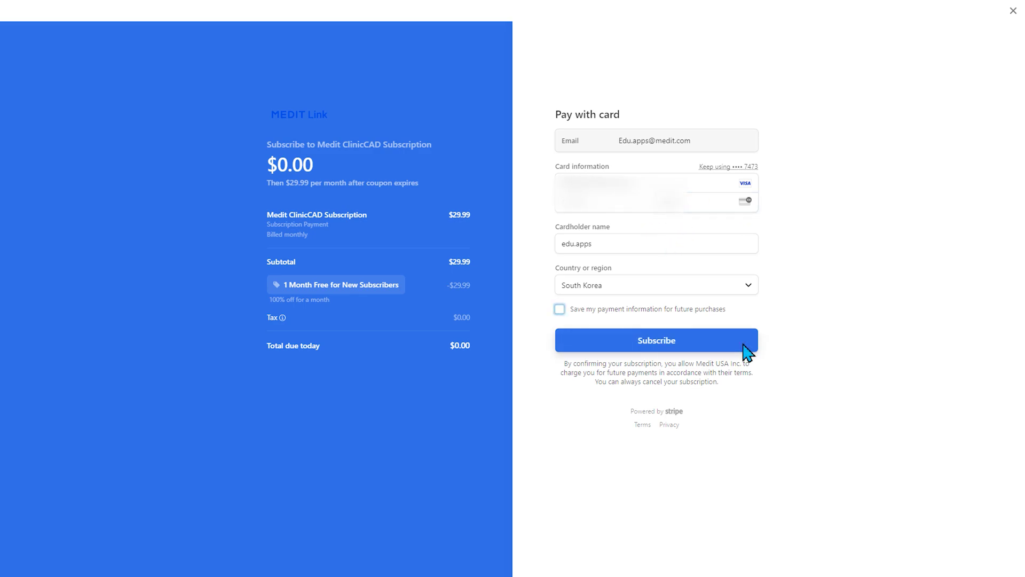
click(743, 344)
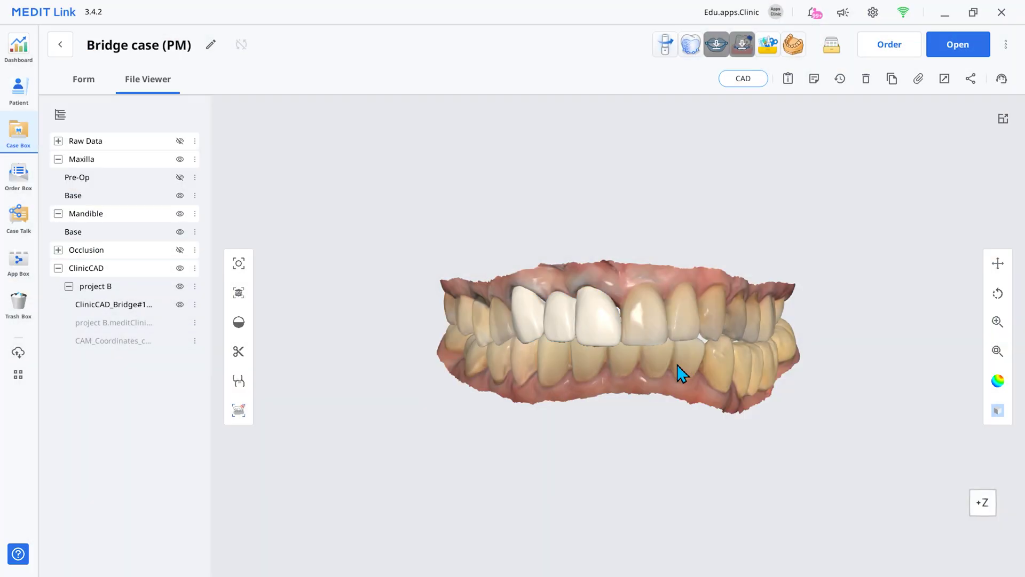
click(18, 374)
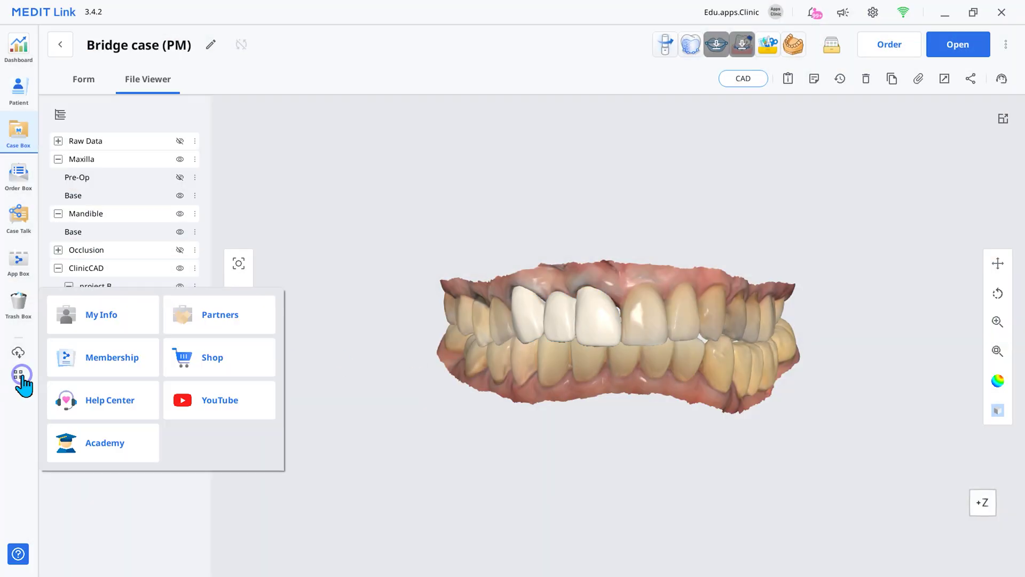
Open the Membership page and its My Subscription tab to view the 10 TB plan
click(140, 356)
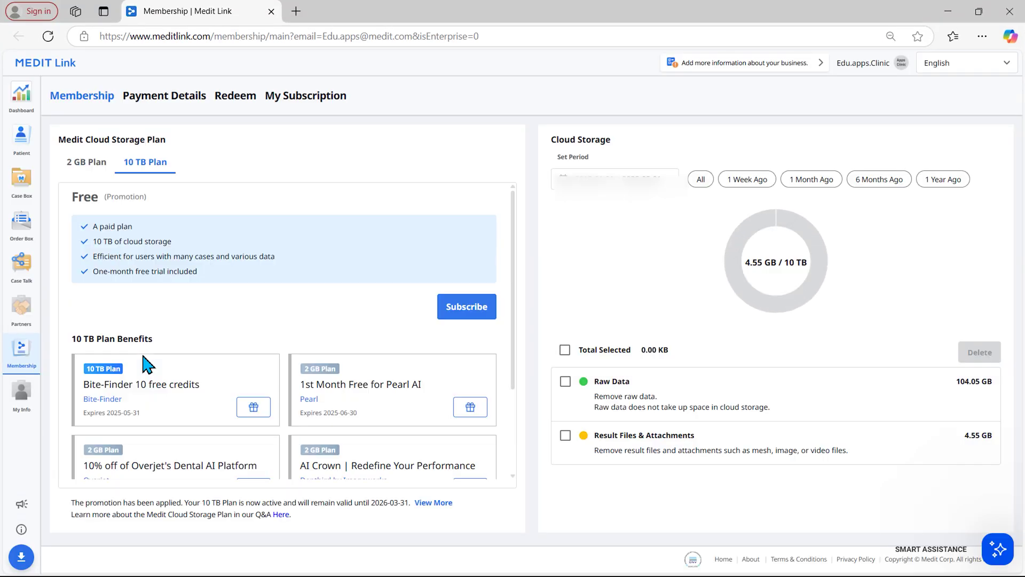
click(338, 99)
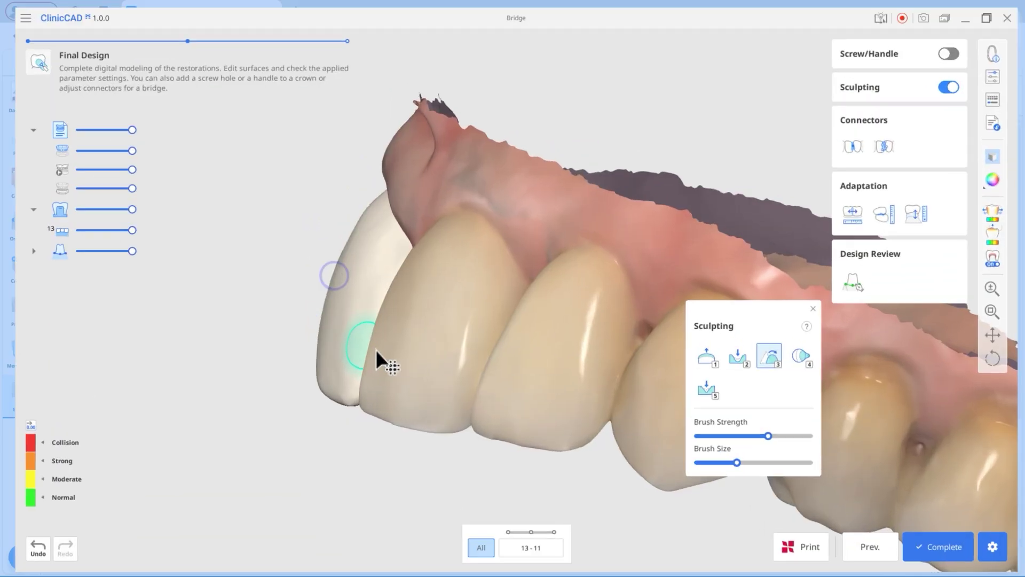
Complete the bridge design, save it as 'project B', and choose the one-time export payment
mouse_move(376, 350)
right_down()
mouse_move(419, 373)
mouse_move(369, 225)
right_up()
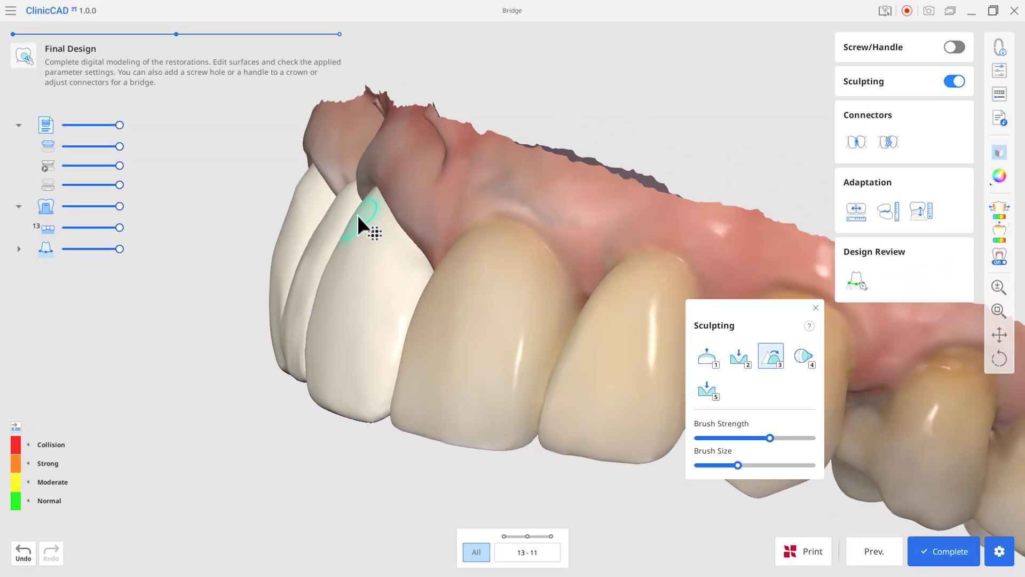
click(955, 554)
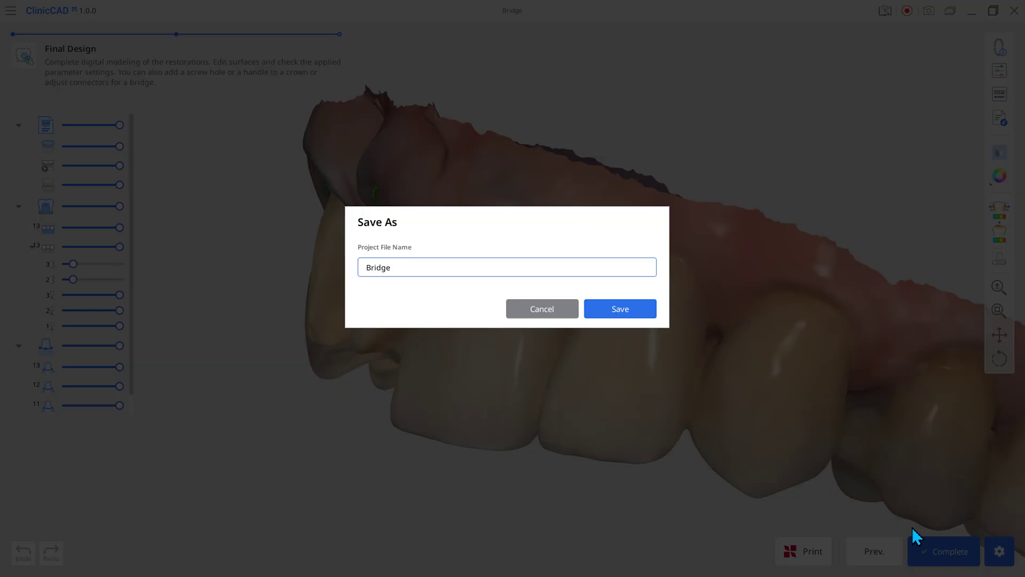
double_click(465, 267)
text(project B)
click(628, 315)
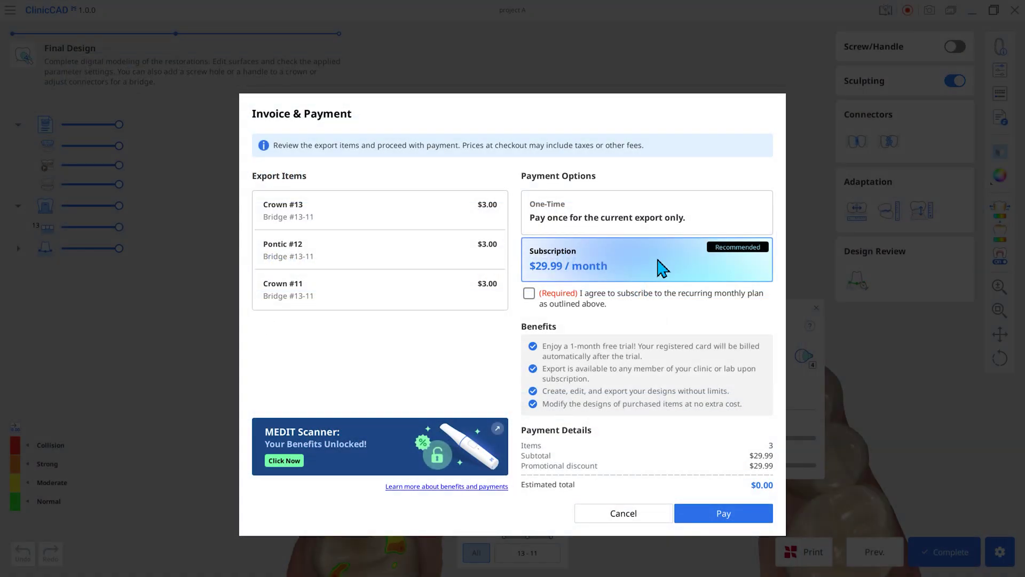
click(666, 234)
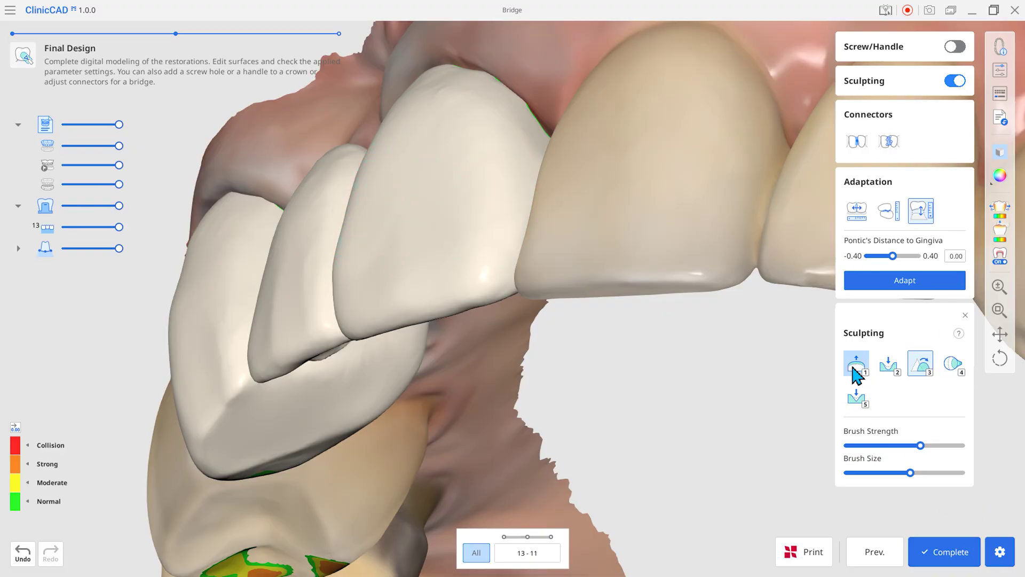
Select sculpting brush 1, complete the bridge design, and save it as 'project A'
click(857, 363)
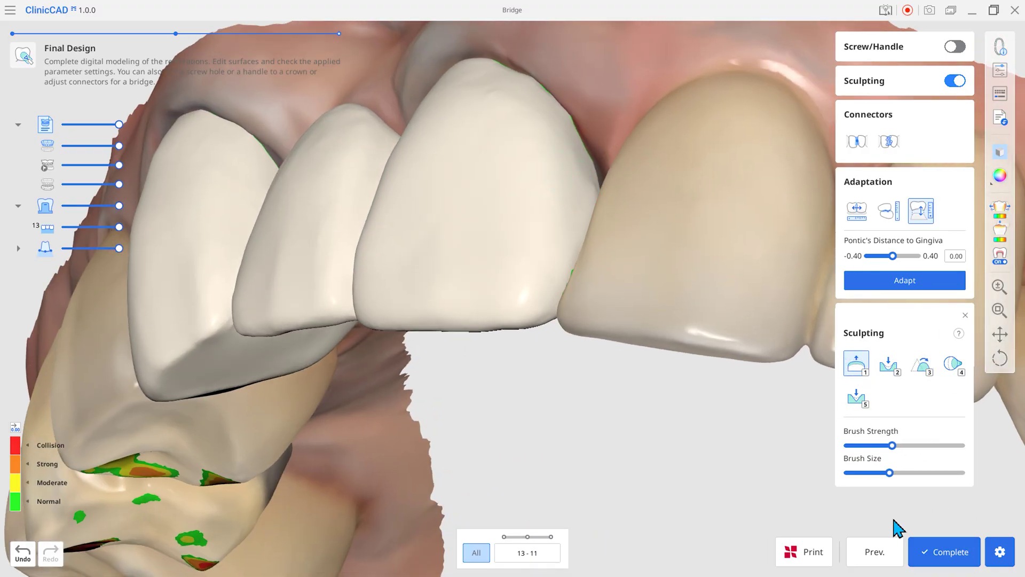
click(944, 551)
text(project A)
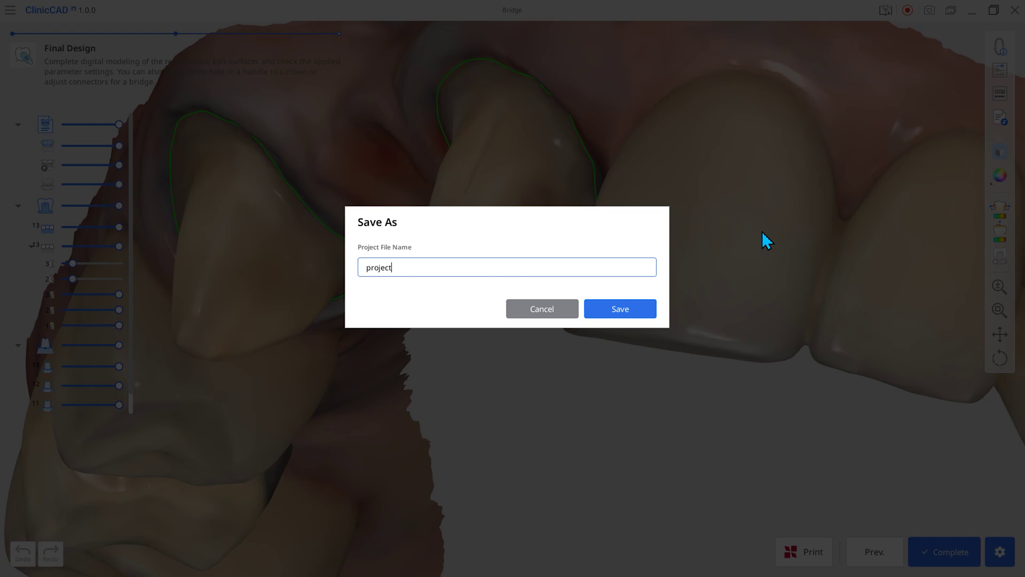
click(650, 313)
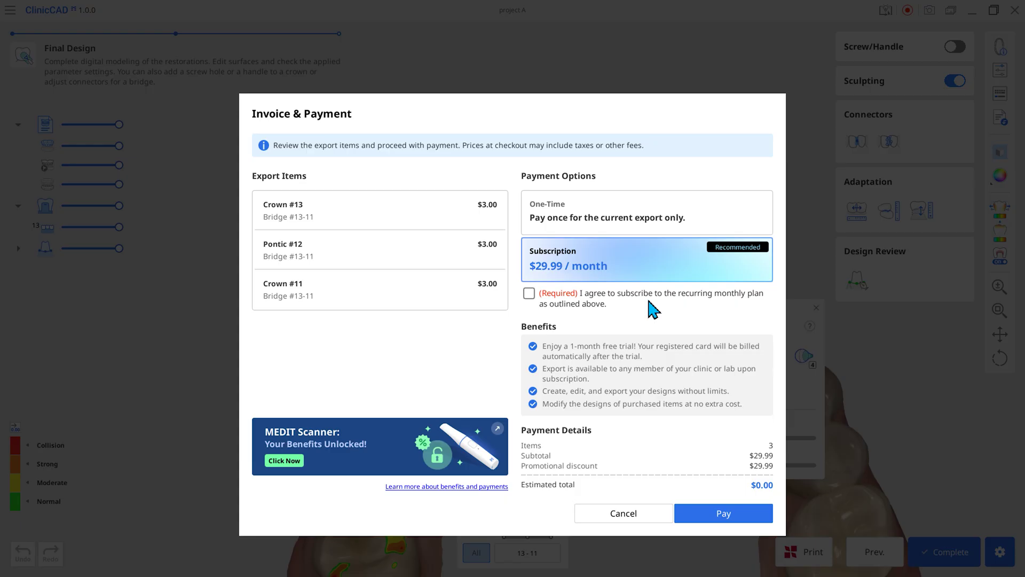
Choose the One-Time payment option in the Invoice & Payment dialog for project A
click(662, 228)
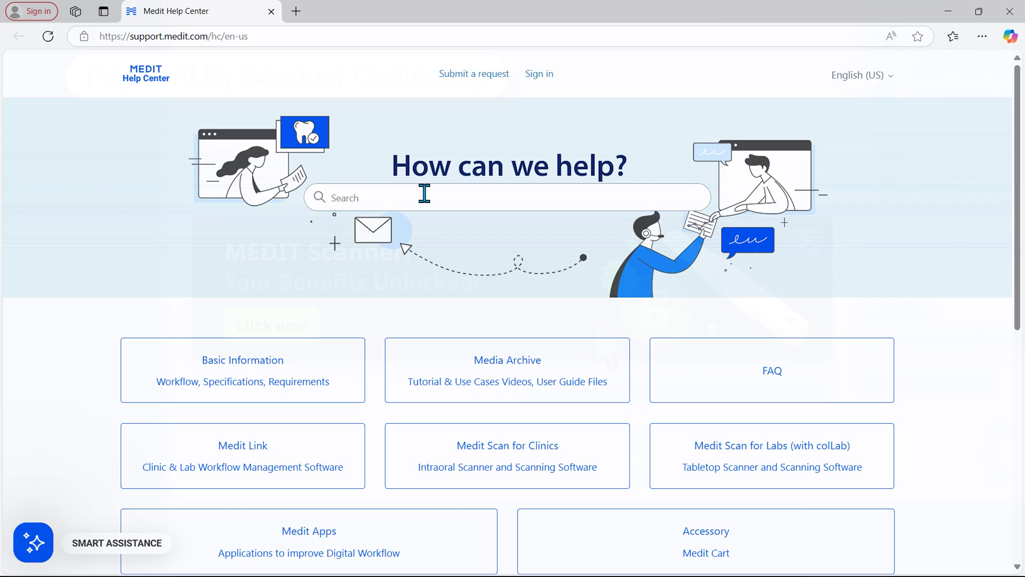
Search the Help Center for 'paid plans' and open the guide's Scanner Owner Registration section
click(442, 195)
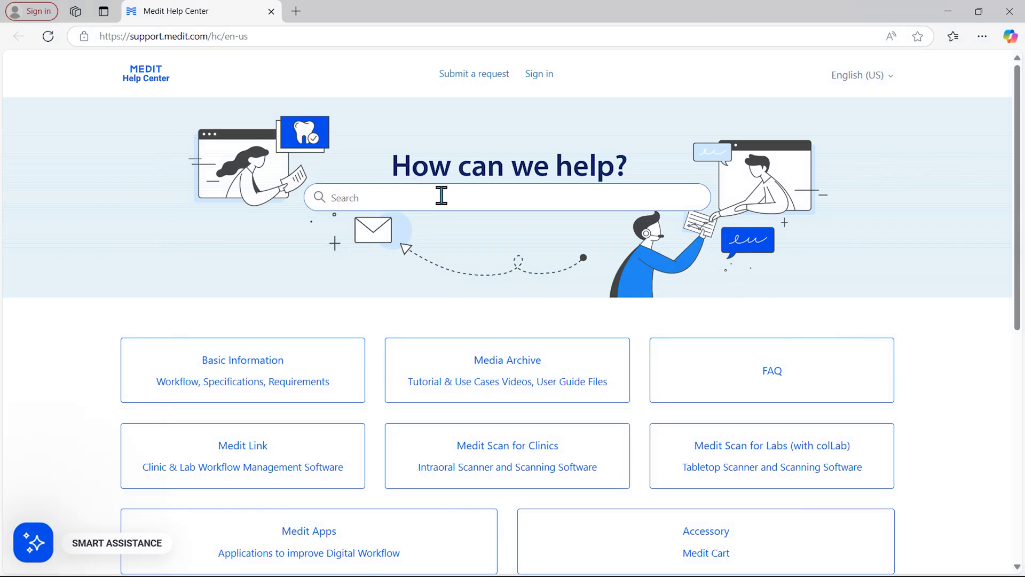
text(paid plans)
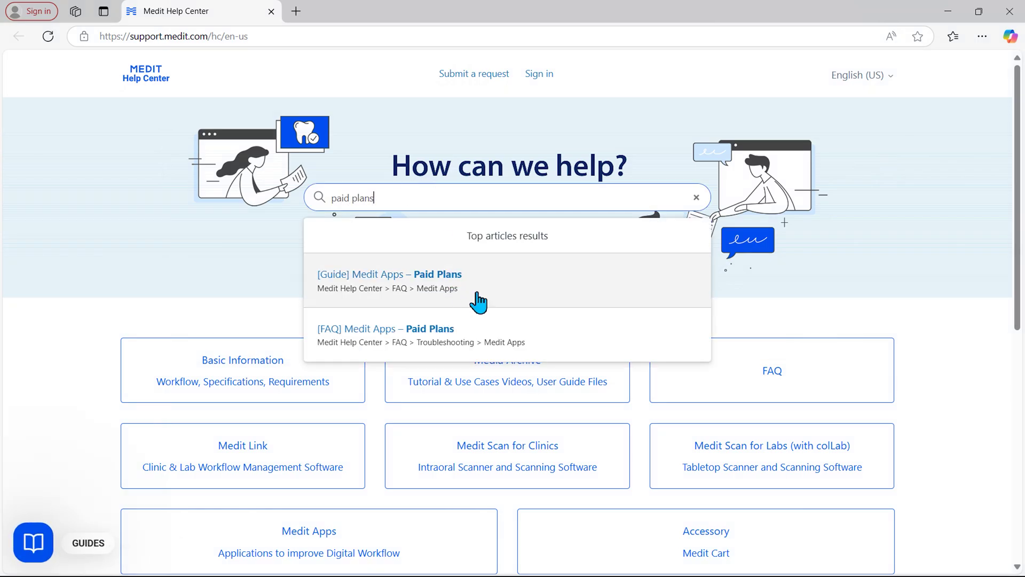
click(478, 293)
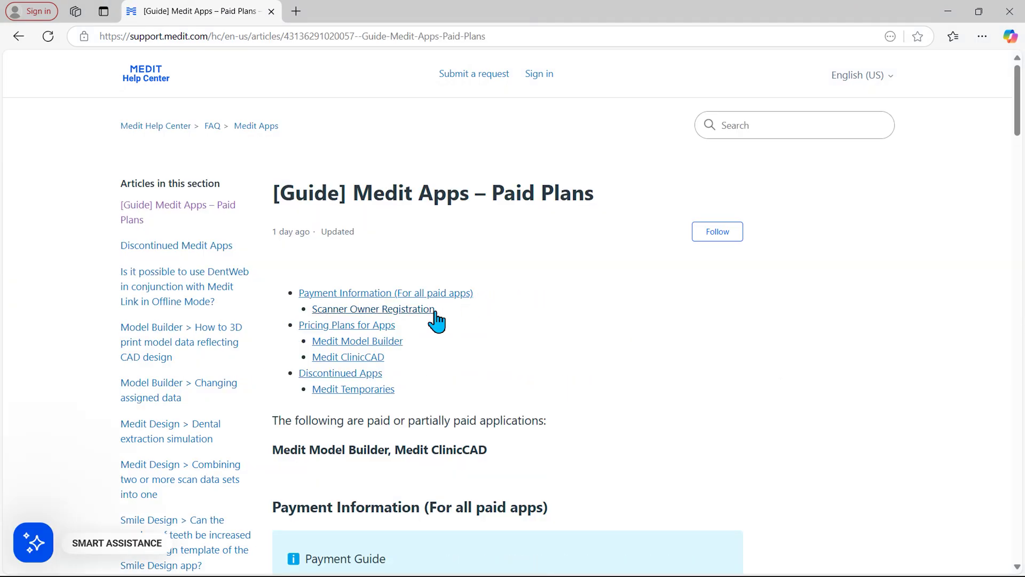
click(432, 313)
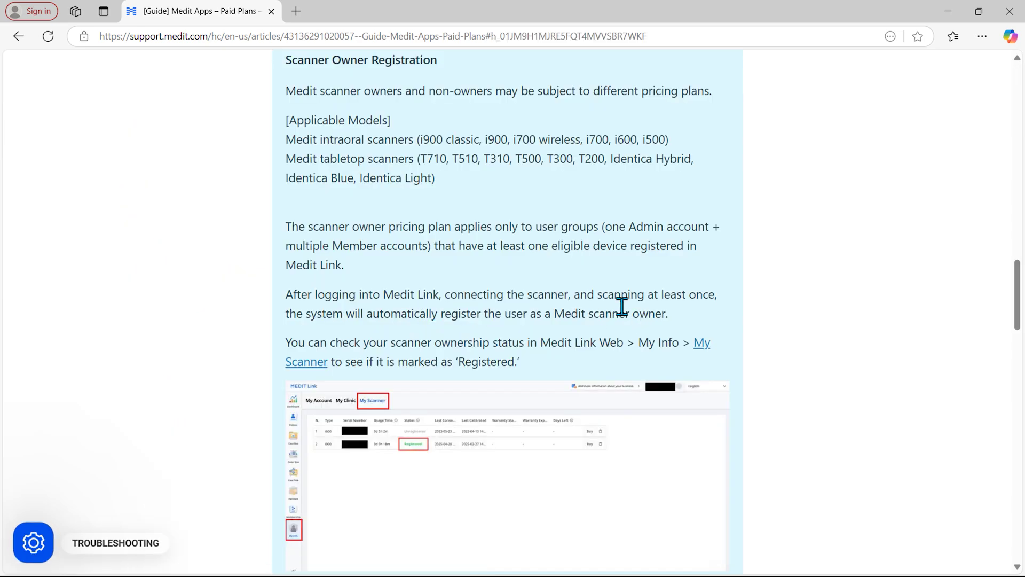
Review the applicable scanner models and scroll down to Pricing Plans for Apps
drag(287, 130, 474, 187)
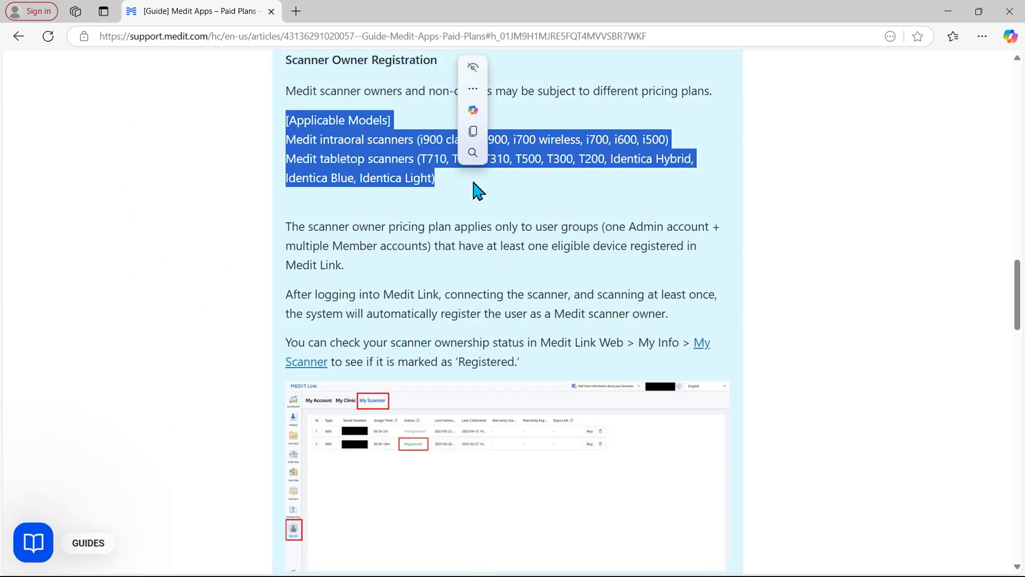
click(823, 249)
scroll(823, 249, down, 12)
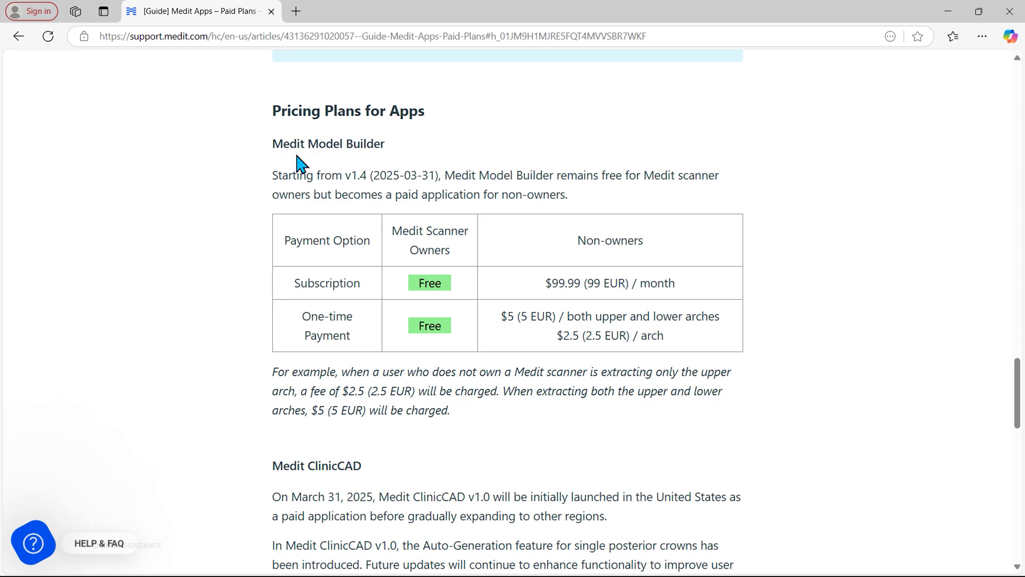
drag(274, 112, 425, 112)
click(842, 310)
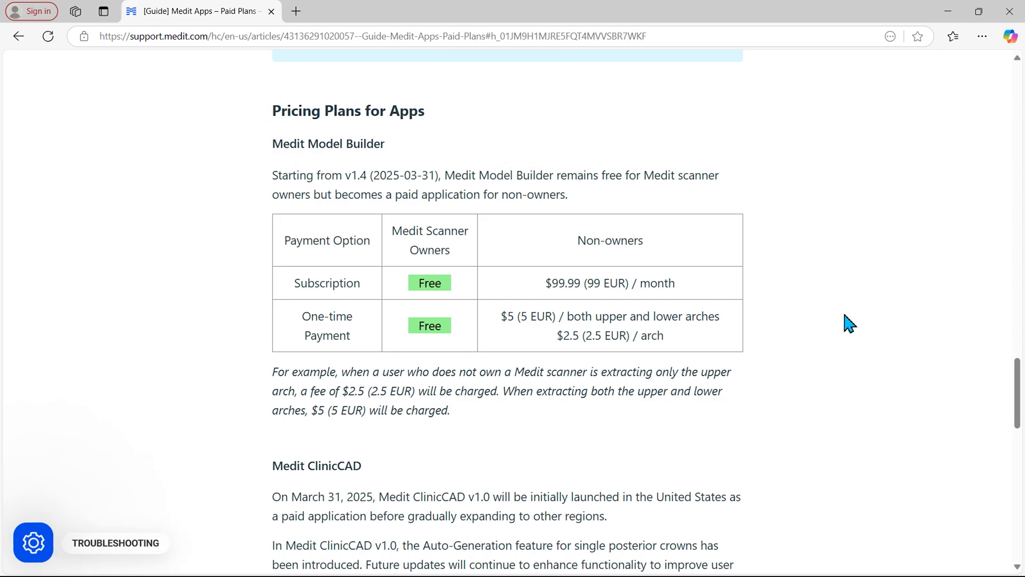
scroll(843, 309, down, 3)
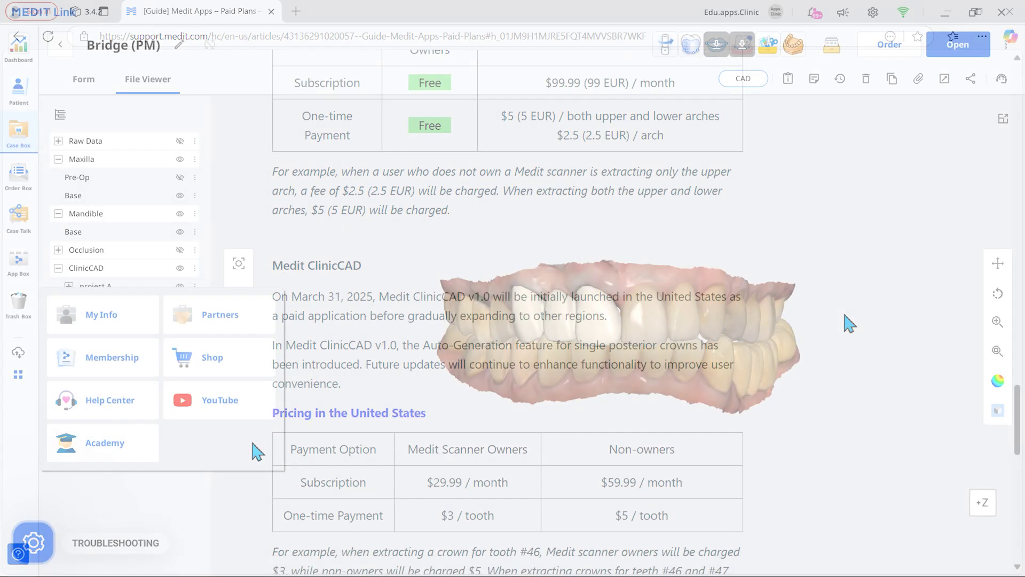
Open My Info and its My Scanner tab to check the i900 is Registered
click(138, 327)
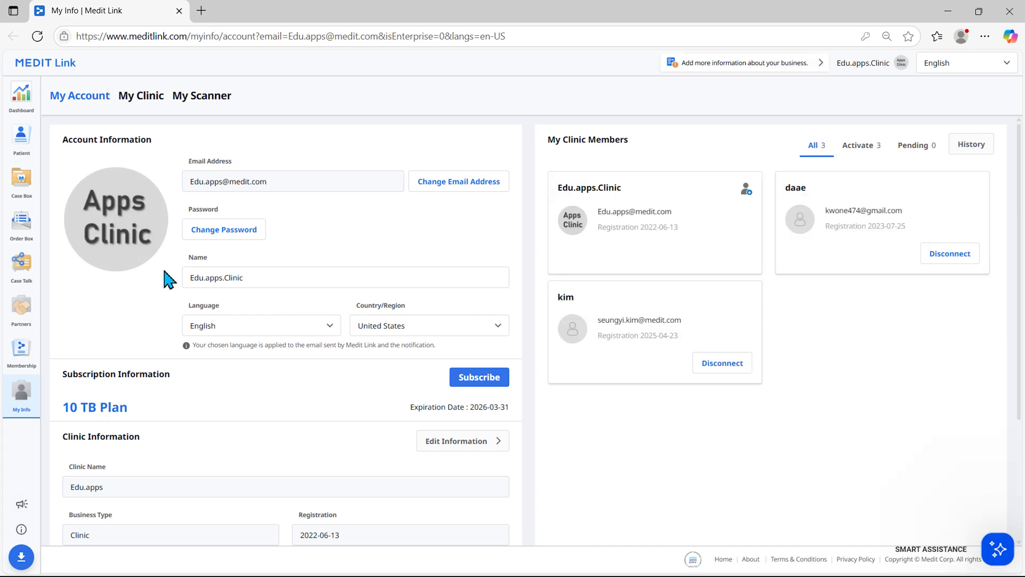
click(222, 102)
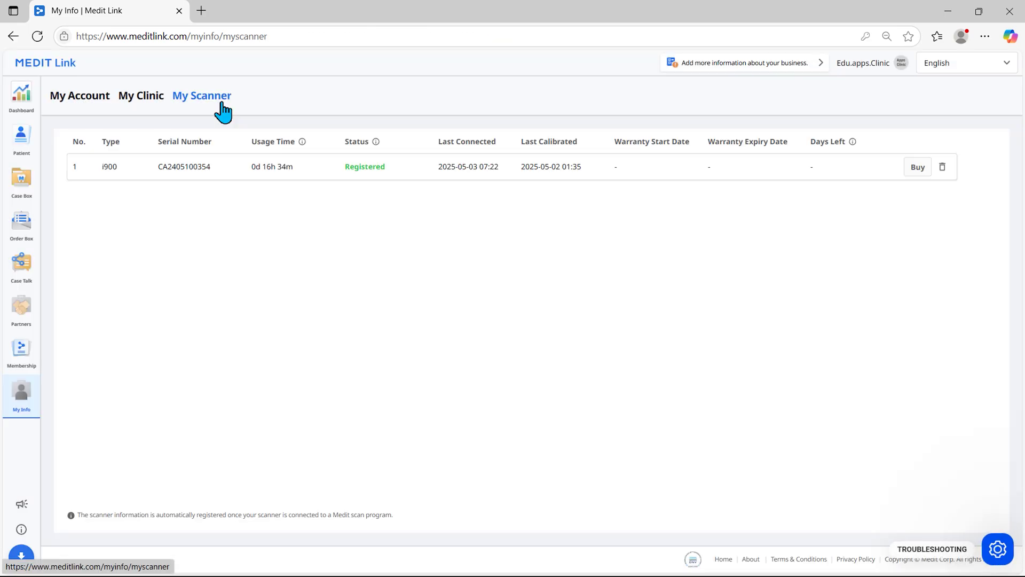